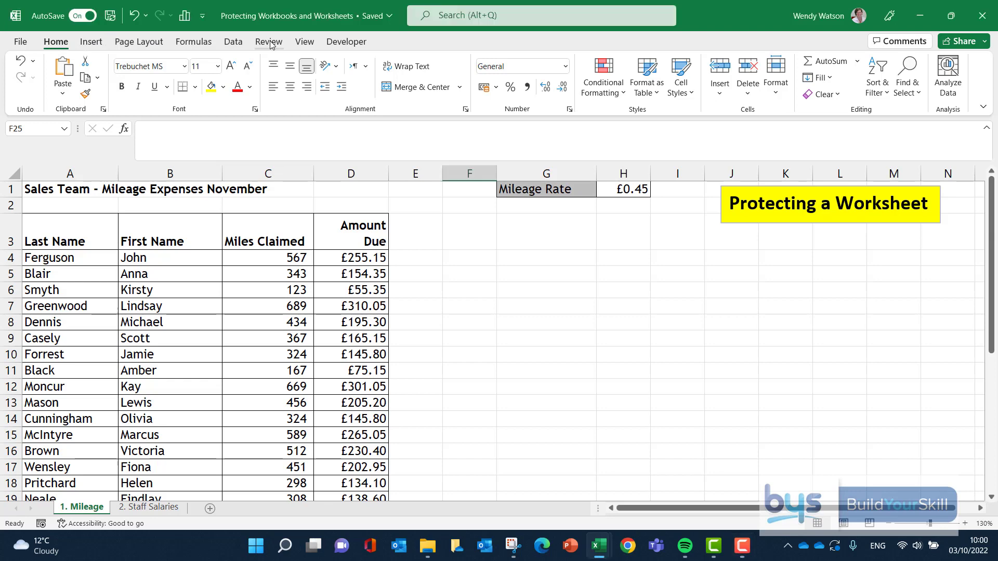
Step: Review where the sheet and workbook protection commands are offered, including the workbook's info page and the Mileage sheet's own options
{"action": "left_click", "coordinate": [268, 41]}
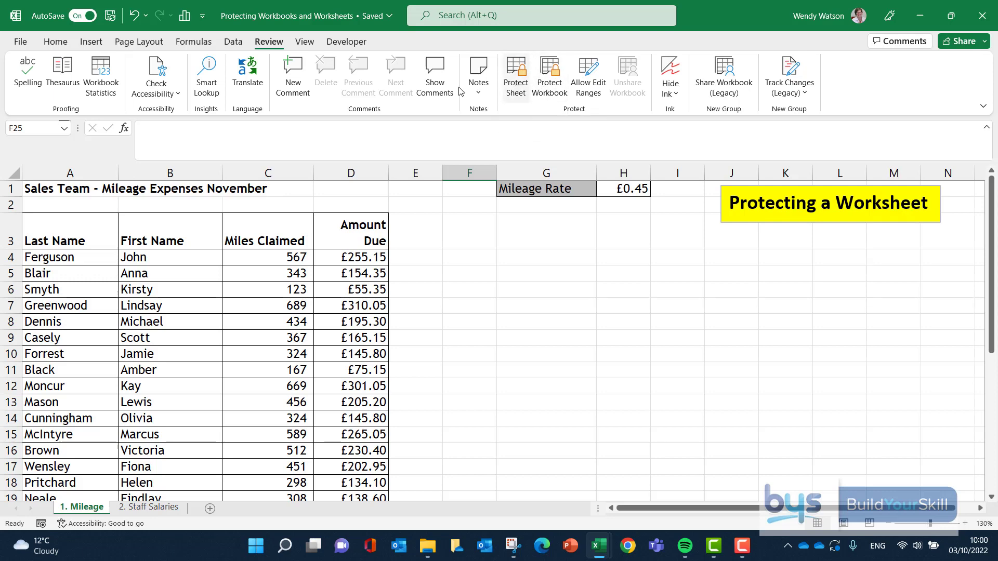
{"action": "left_click", "coordinate": [19, 43]}
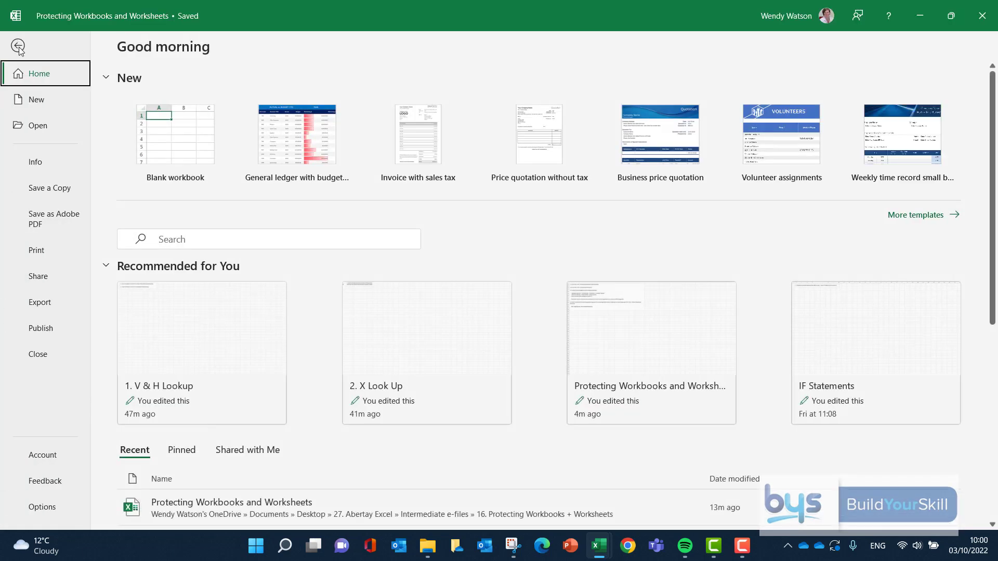
{"action": "left_click", "coordinate": [36, 164]}
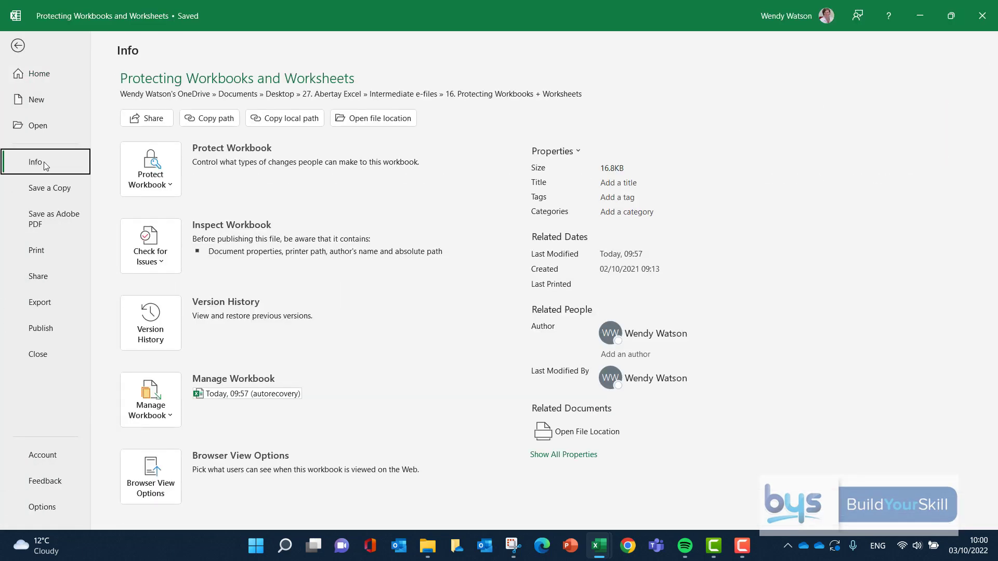
{"action": "left_click", "coordinate": [171, 184]}
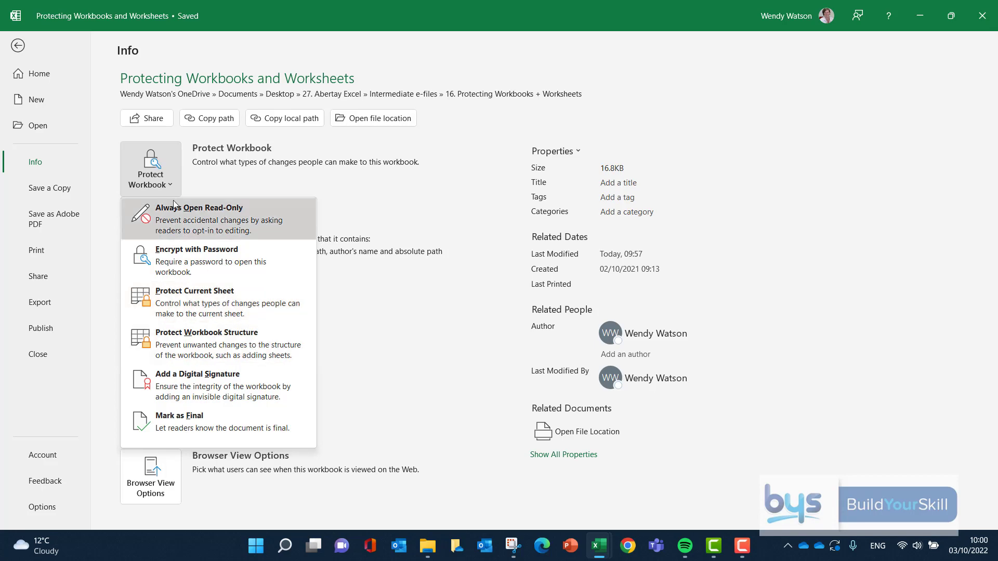
{"action": "left_click", "coordinate": [19, 46]}
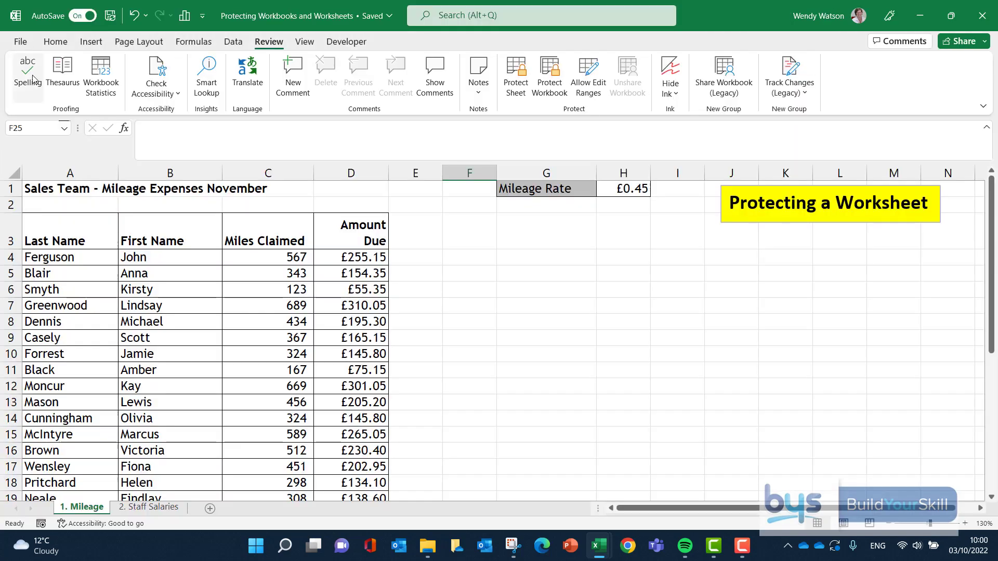
{"action": "right_click", "coordinate": [88, 509]}
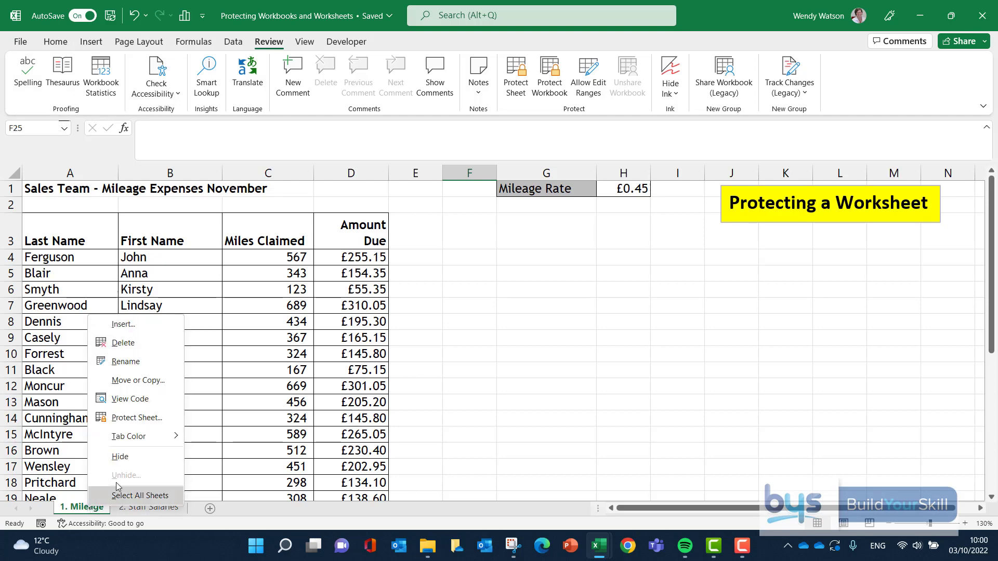
{"action": "left_click", "coordinate": [428, 353]}
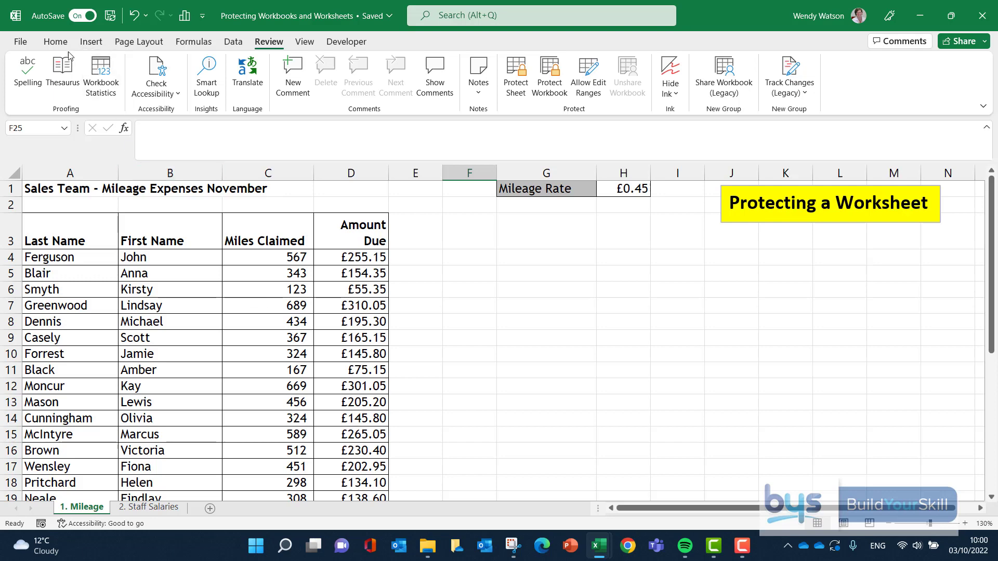
Step: Check the Locked and Hidden protection settings of the empty cell F25 in Format Cells, without changing them
{"action": "left_click", "coordinate": [56, 42]}
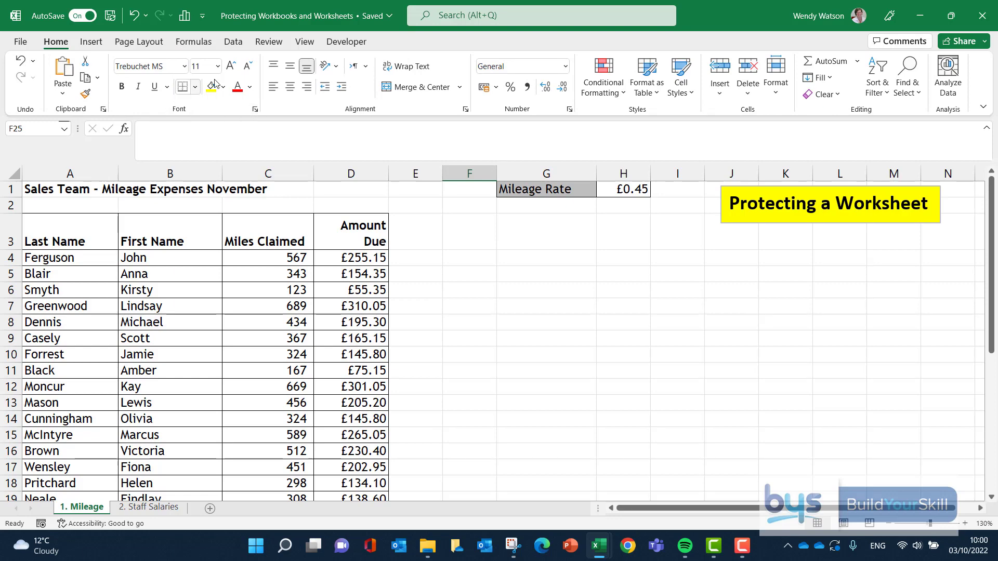
{"action": "left_click", "coordinate": [255, 110]}
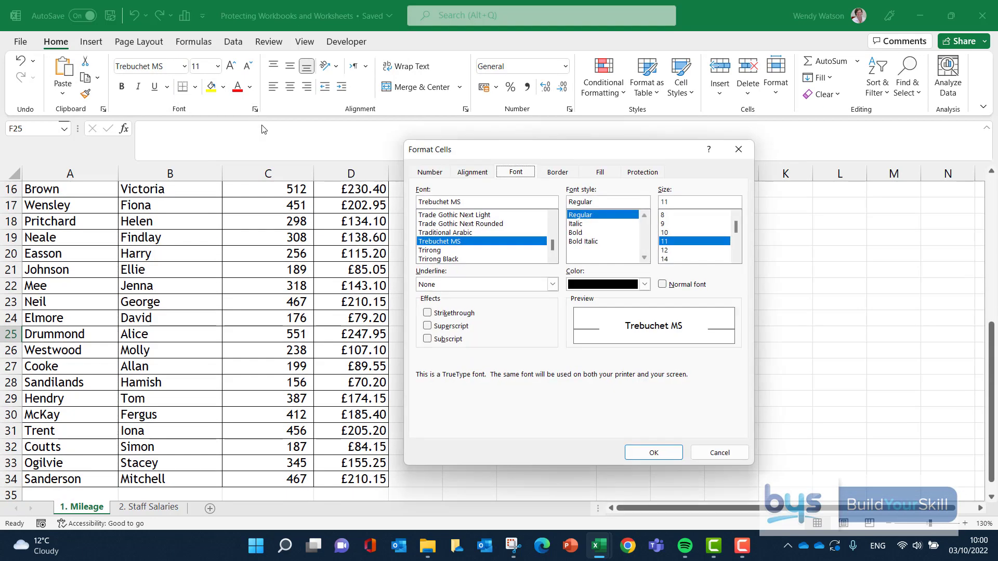
{"action": "left_click", "coordinate": [643, 174]}
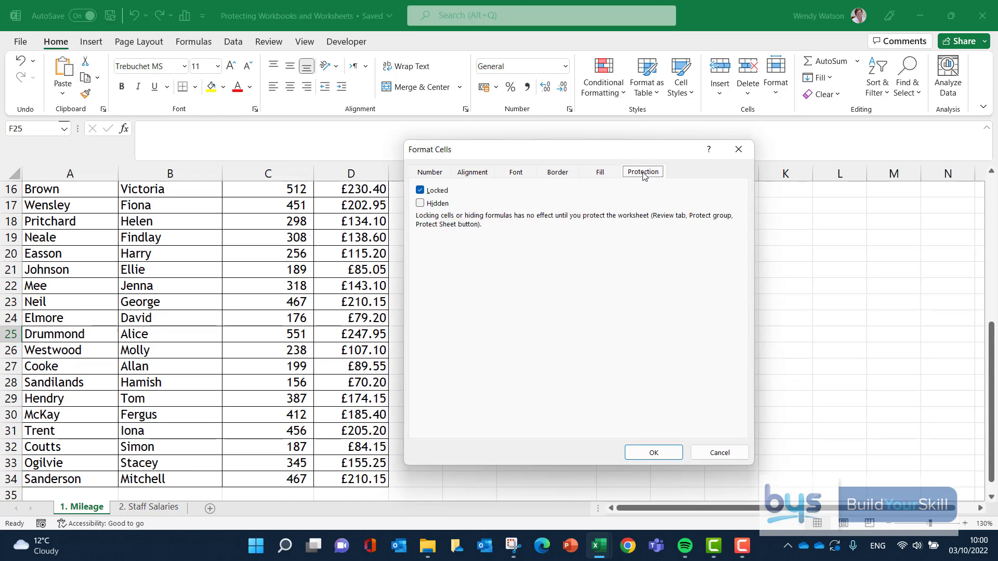
{"action": "left_click_drag", "start_coordinate": [571, 152], "coordinate": [601, 143]}
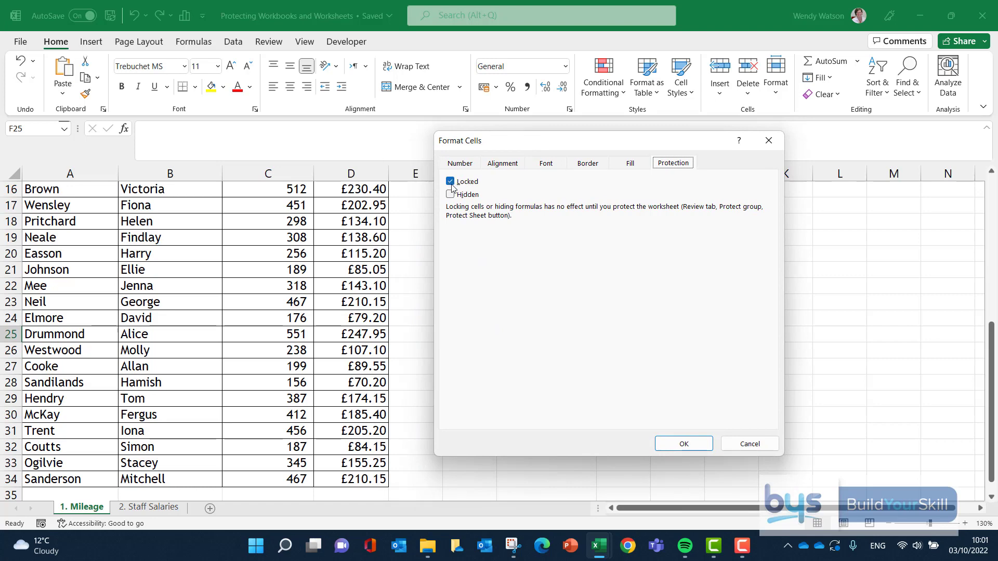
{"action": "left_click", "coordinate": [682, 443]}
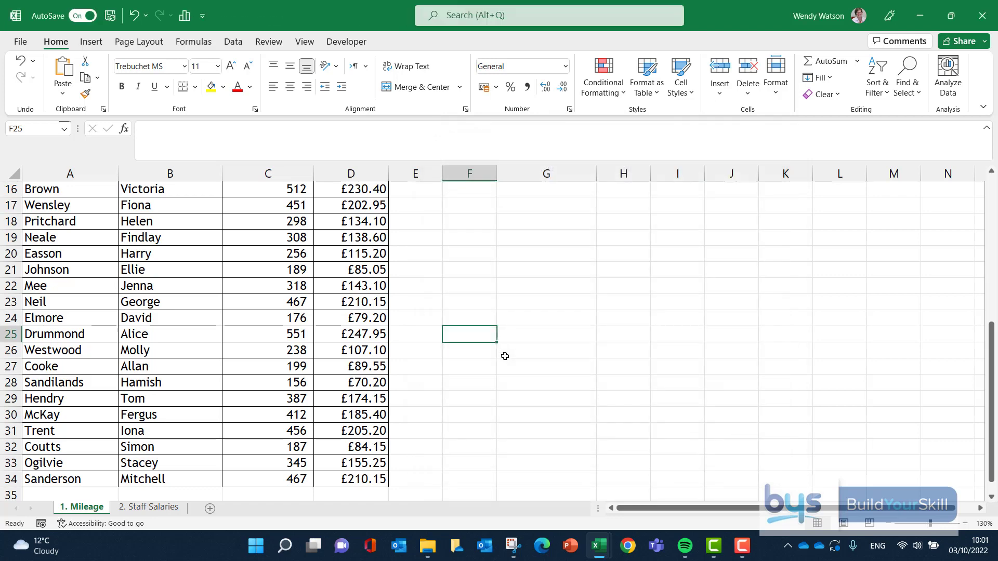
Step: Unlock all cells in the Miles Claimed column (column C) by turning off their Locked protection setting
{"action": "scroll", "coordinate": [476, 348], "scroll_direction": "up", "scroll_amount": 5}
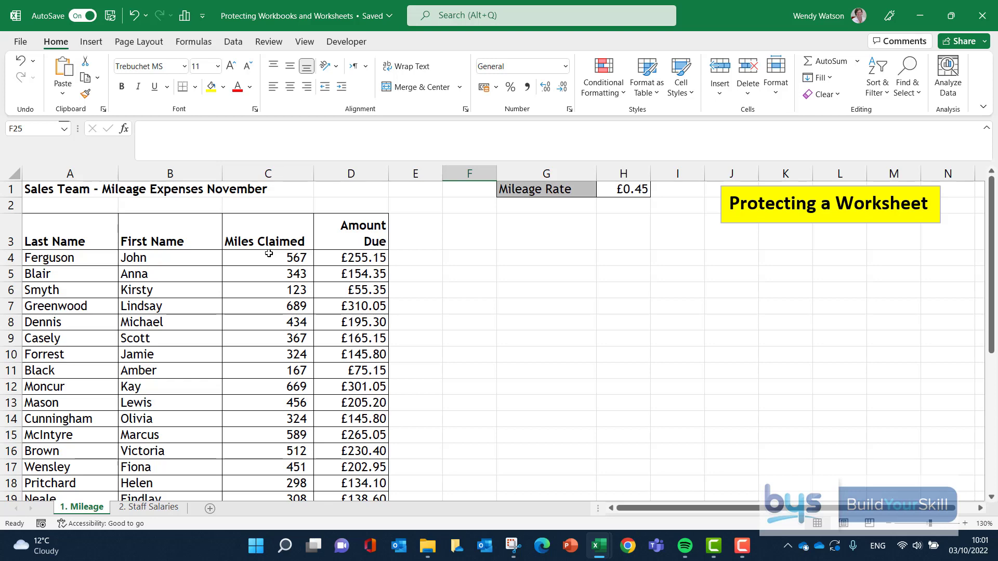
{"action": "left_click", "coordinate": [270, 174]}
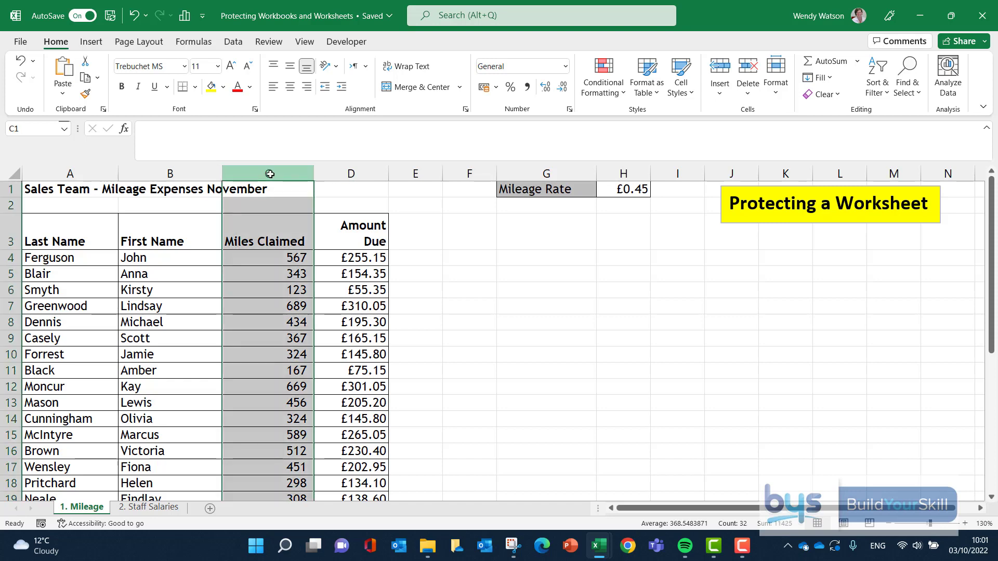
{"action": "left_click", "coordinate": [256, 110]}
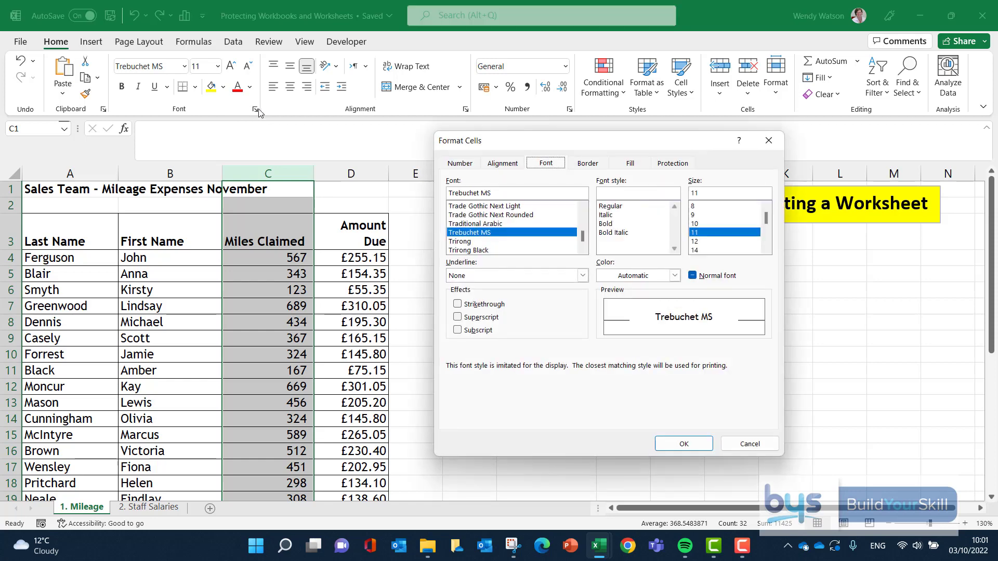
{"action": "left_click", "coordinate": [672, 164]}
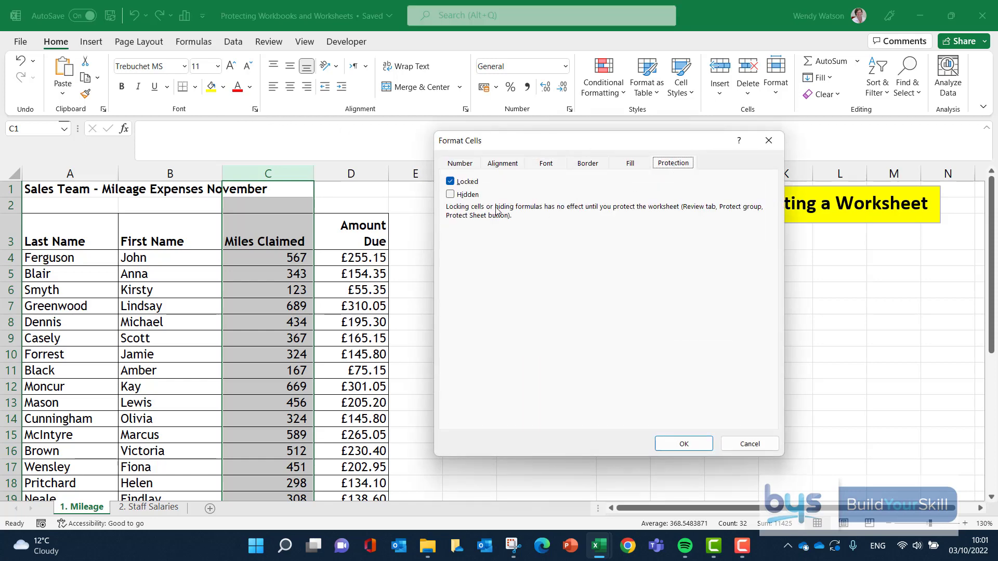
{"action": "left_click", "coordinate": [450, 182]}
{"action": "left_click", "coordinate": [681, 445]}
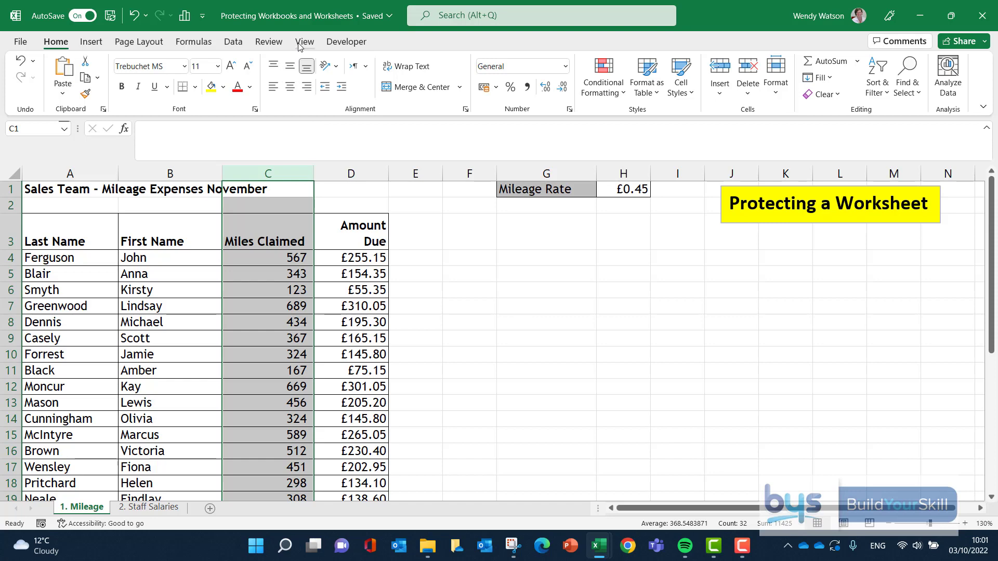
Step: Protect the Mileage sheet with a password, allowing only selection of locked and unlocked cells, and re-enter the password to confirm
{"action": "left_click", "coordinate": [266, 41]}
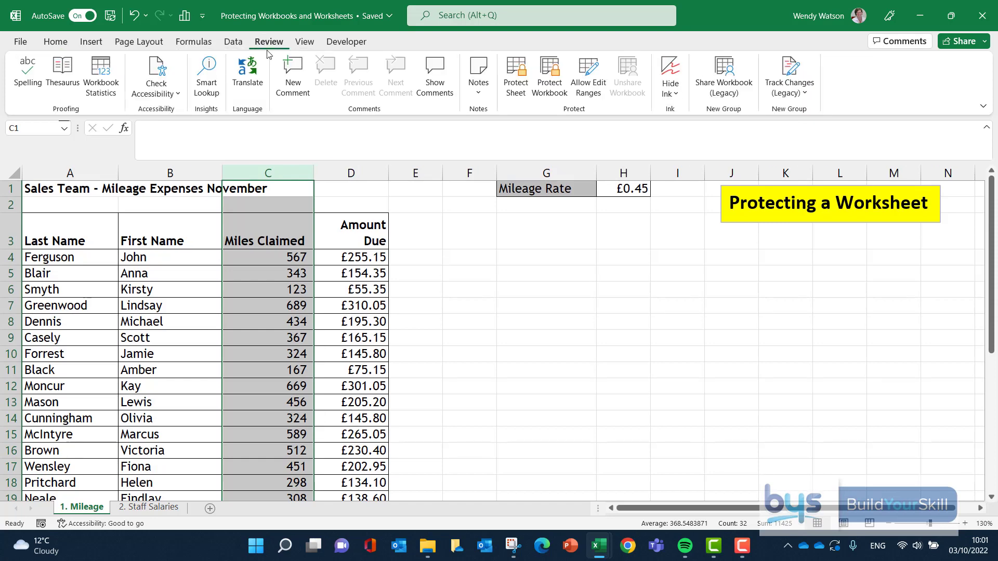
{"action": "left_click", "coordinate": [515, 78]}
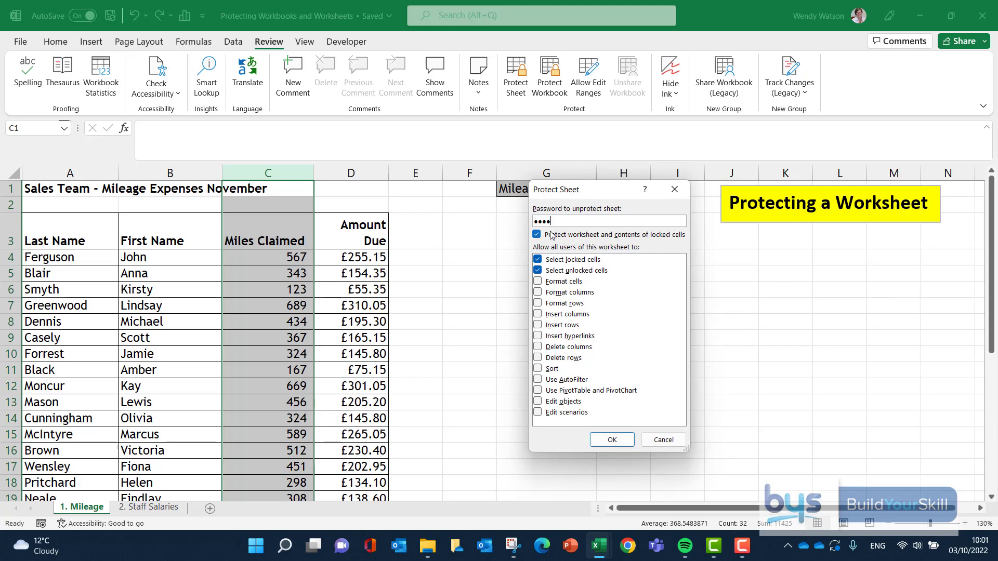
{"action": "left_click", "coordinate": [612, 440]}
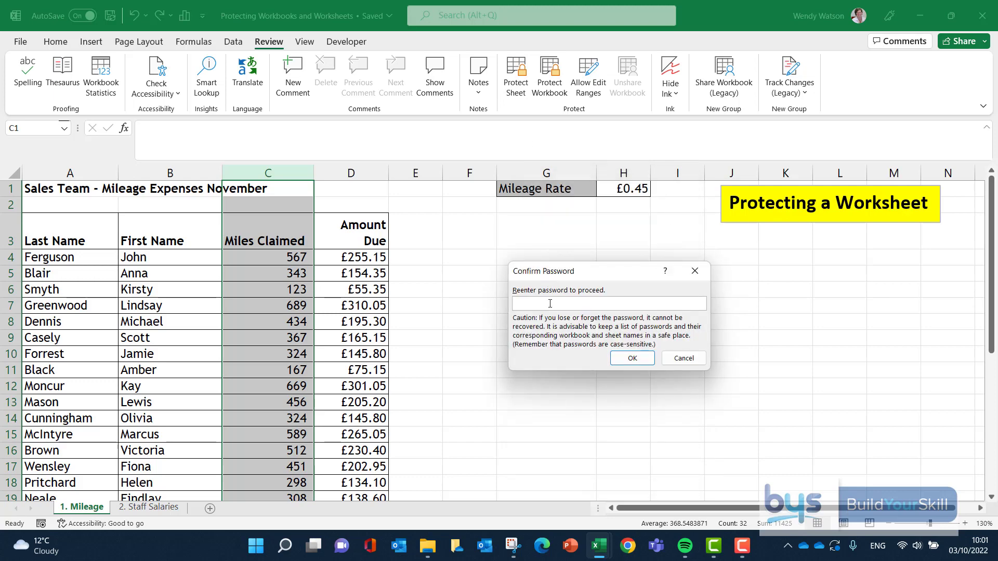
{"action": "type", "text": "•••••"}
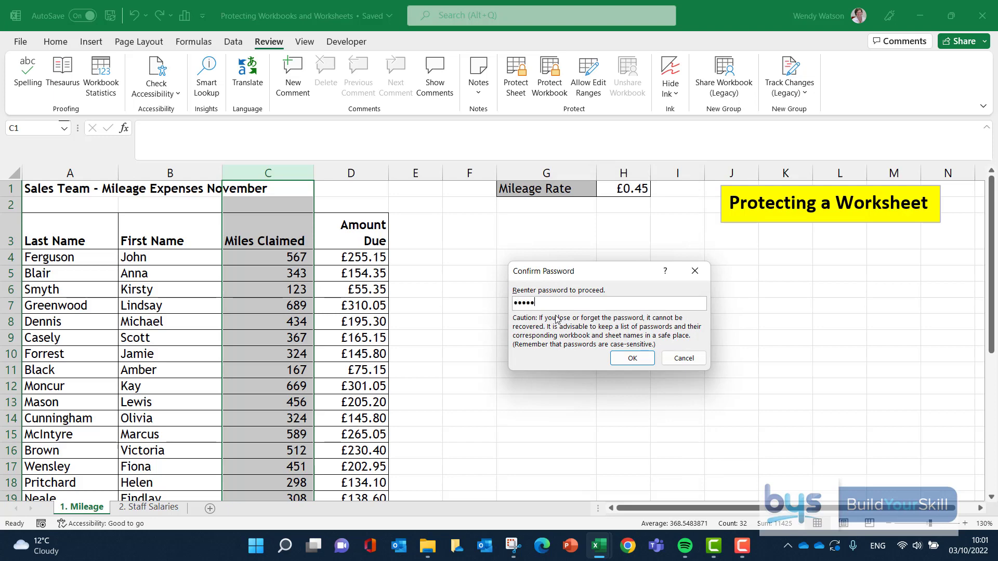
{"action": "left_click", "coordinate": [633, 359]}
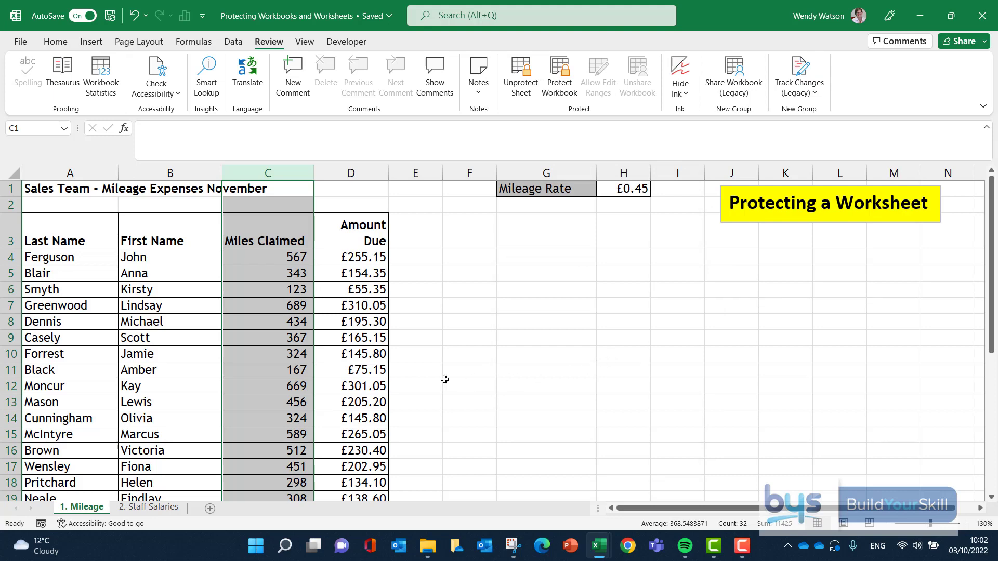
Step: Test the protection by trying to edit first name cell B4, amount due cell D4 and mileage rate cell H1
{"action": "left_click", "coordinate": [171, 257]}
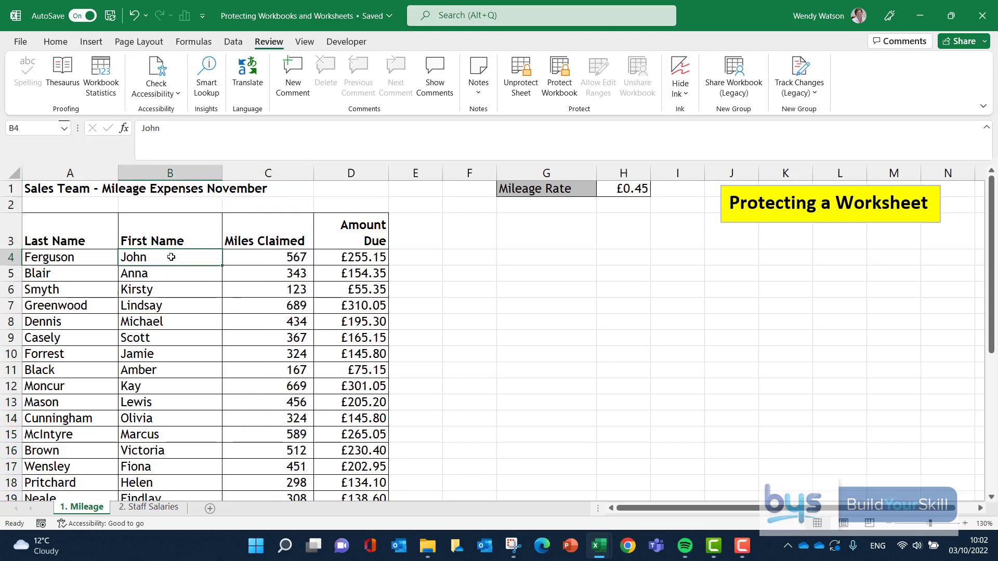
{"action": "double_click", "coordinate": [171, 259]}
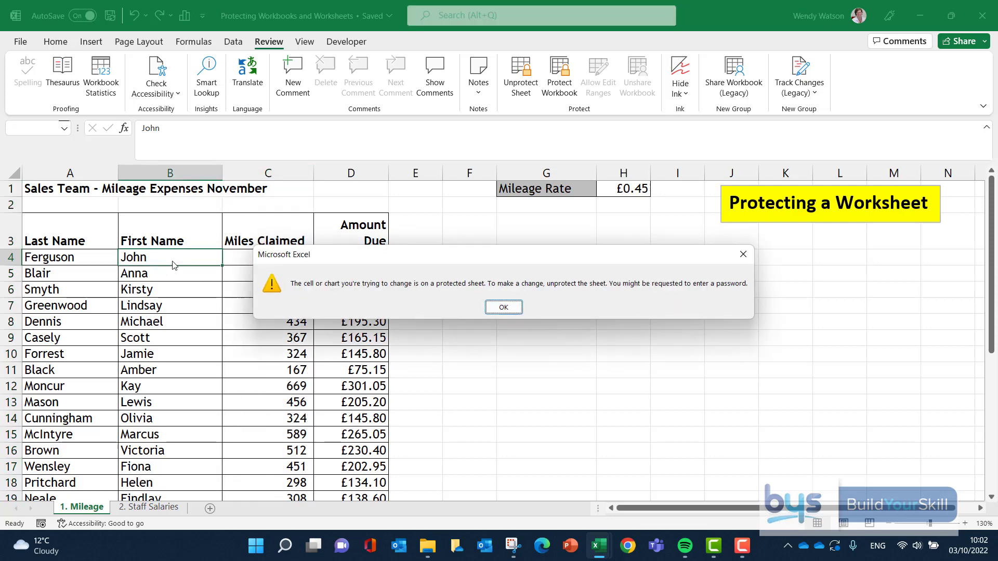
{"action": "left_click", "coordinate": [506, 307]}
{"action": "double_click", "coordinate": [332, 259]}
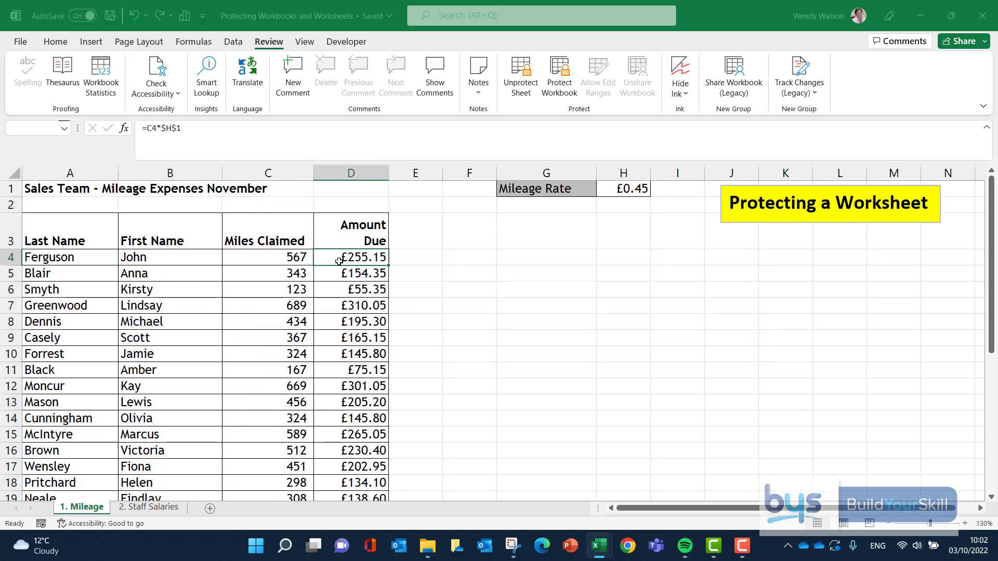
{"action": "left_click", "coordinate": [504, 306]}
{"action": "left_click", "coordinate": [626, 191]}
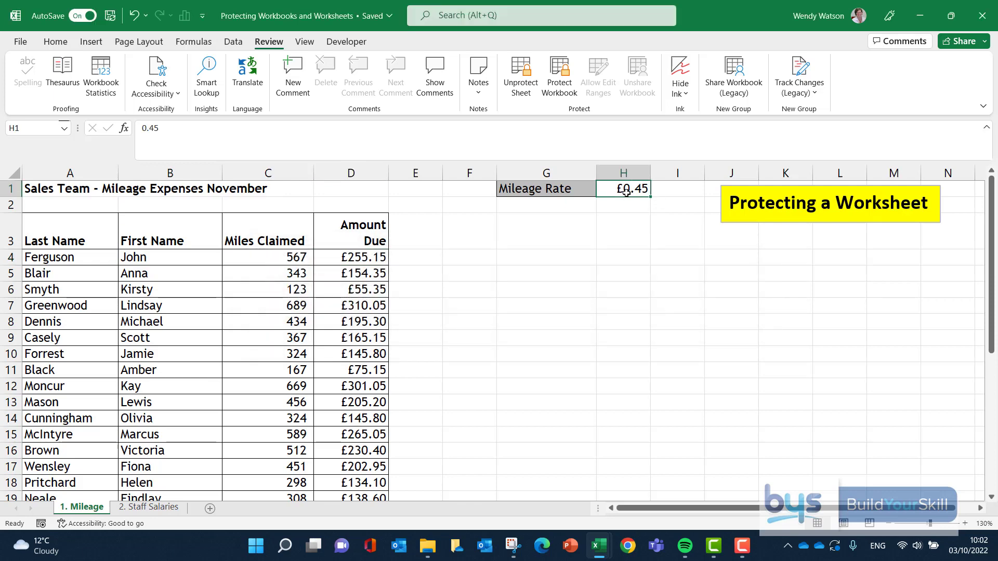
{"action": "double_click", "coordinate": [626, 191]}
{"action": "left_click", "coordinate": [507, 307]}
Step: Set the miles claimed in C4 to 456 and in C5 to 445
{"action": "left_click", "coordinate": [254, 261]}
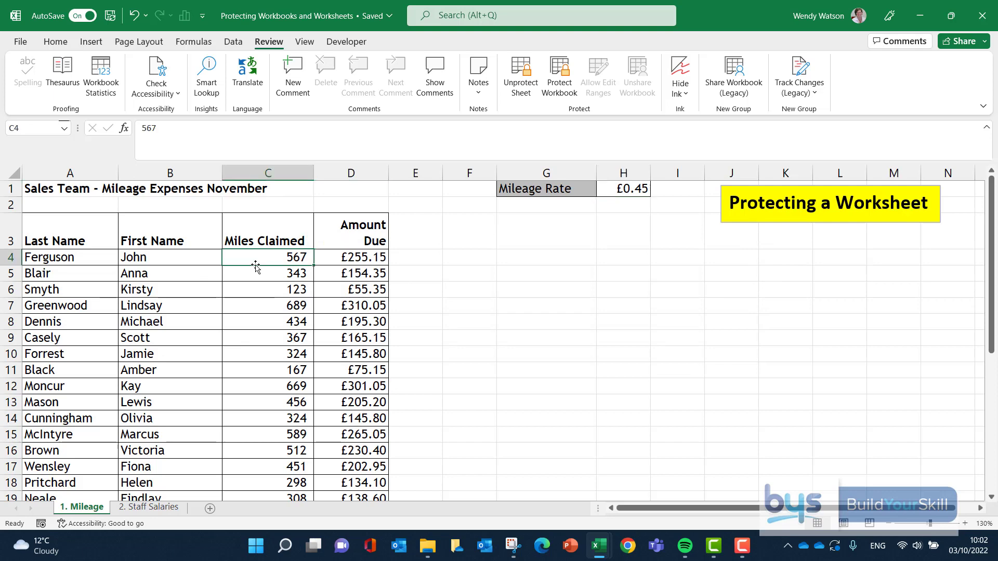
{"action": "type", "text": "456"}
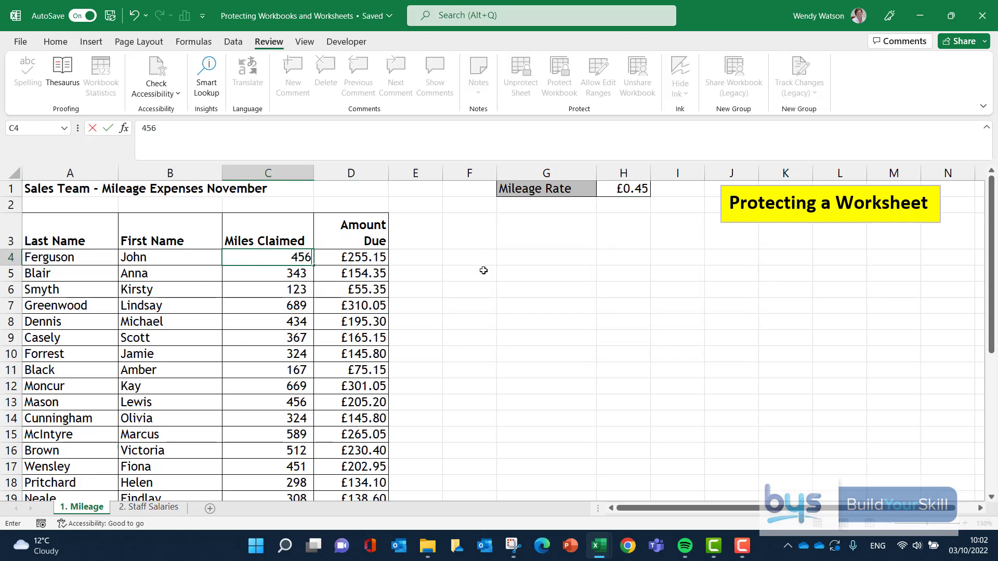
{"action": "left_click", "coordinate": [484, 270]}
{"action": "left_click", "coordinate": [283, 271]}
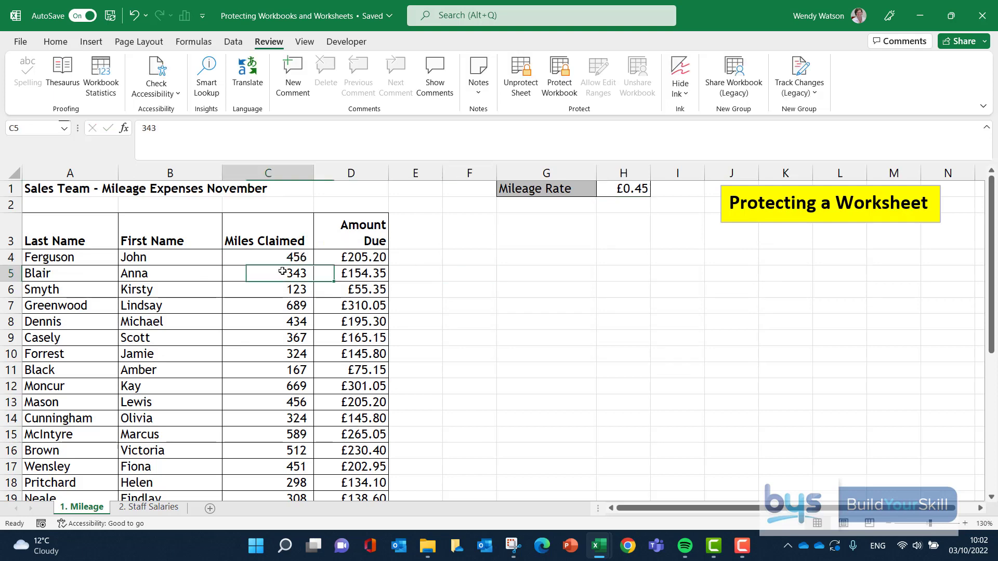
{"action": "type", "text": "445"}
{"action": "left_click", "coordinate": [477, 301]}
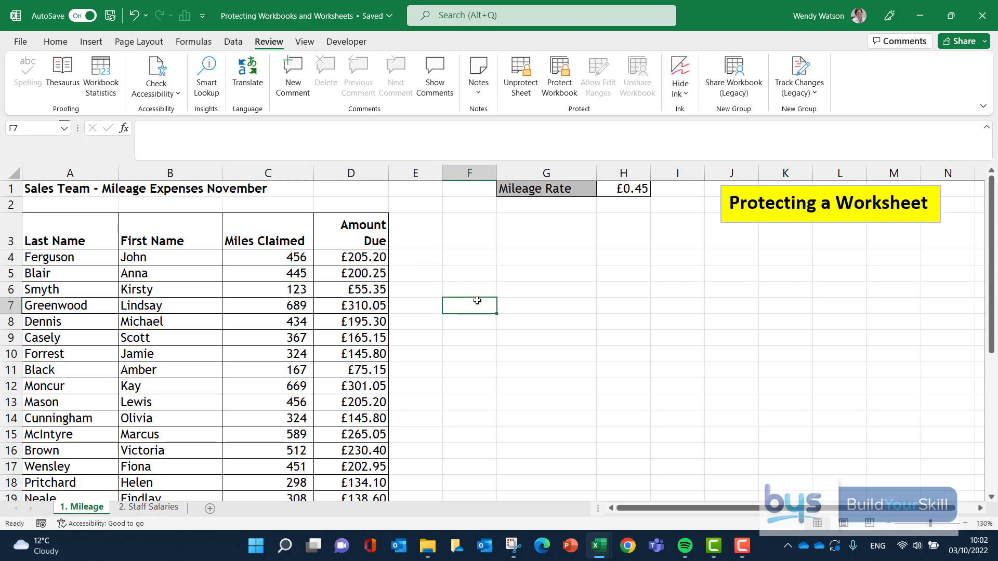
Step: Unprotect the Mileage sheet with its password and review the Protect Sheet permission options without applying them
{"action": "left_click", "coordinate": [522, 78]}
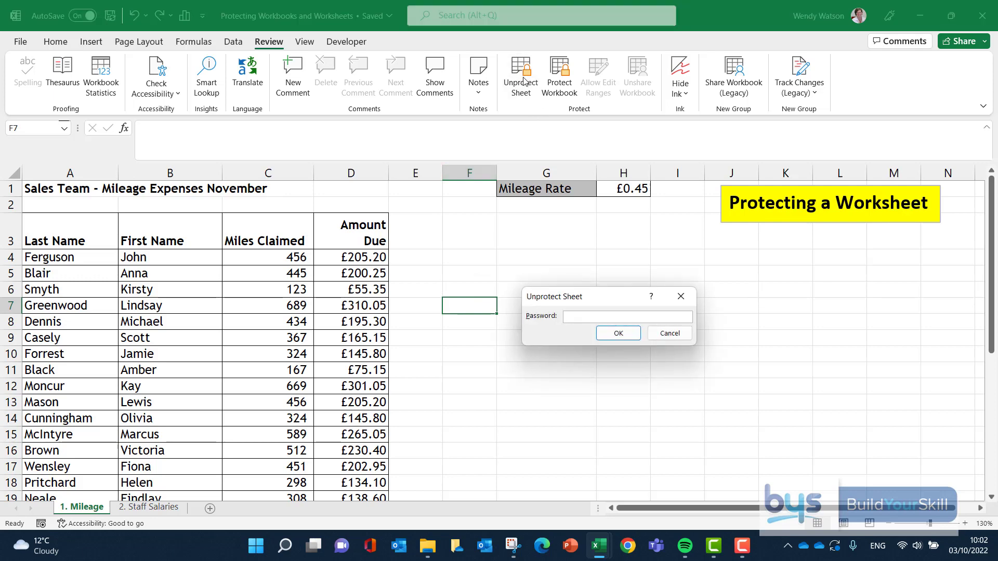
{"action": "type", "text": "•••••"}
{"action": "left_click", "coordinate": [627, 338]}
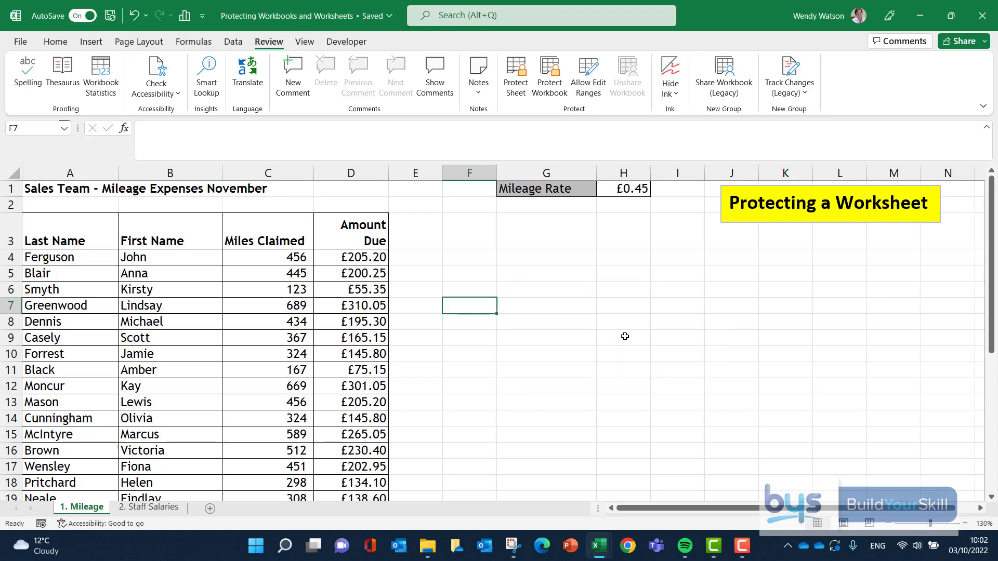
{"action": "left_click", "coordinate": [516, 93]}
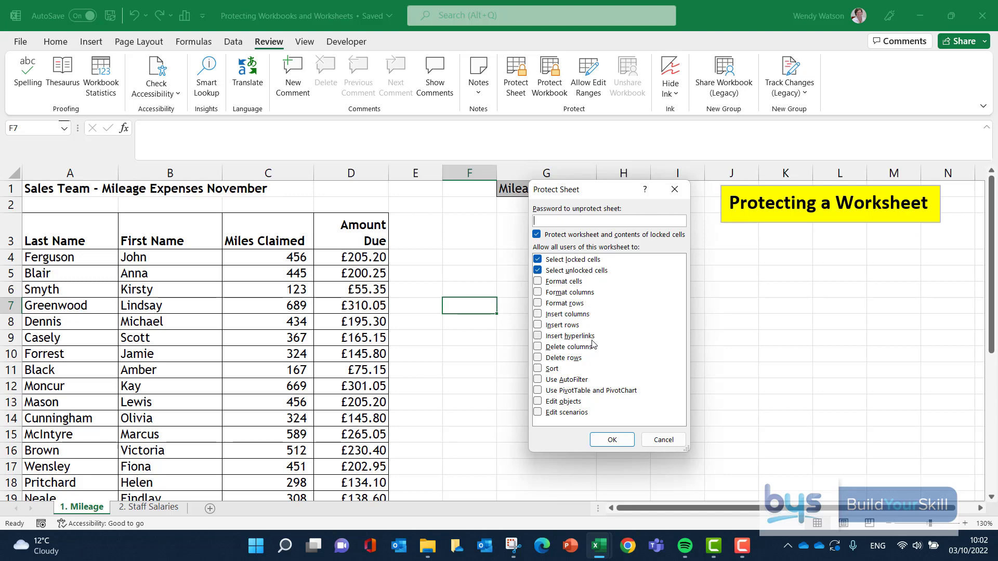
{"action": "left_click", "coordinate": [664, 440]}
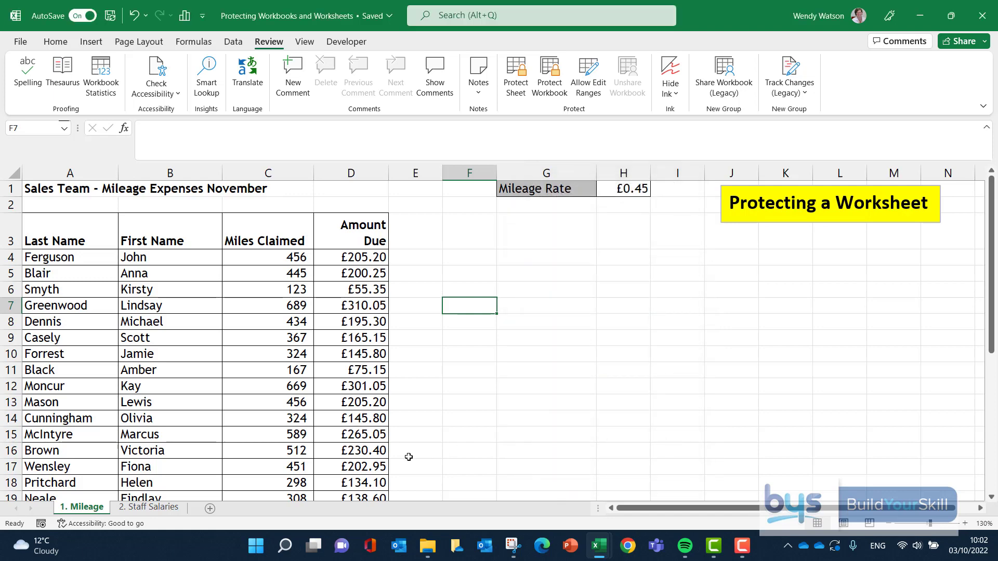
Step: Hide the 2. Staff Salaries worksheet and unhide it again
{"action": "left_click", "coordinate": [134, 509]}
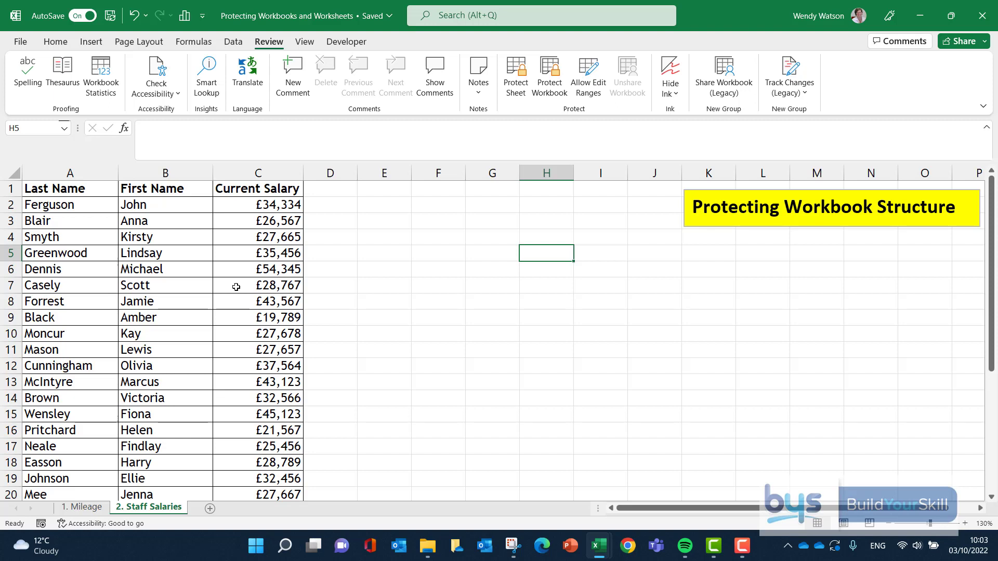
{"action": "right_click", "coordinate": [139, 509]}
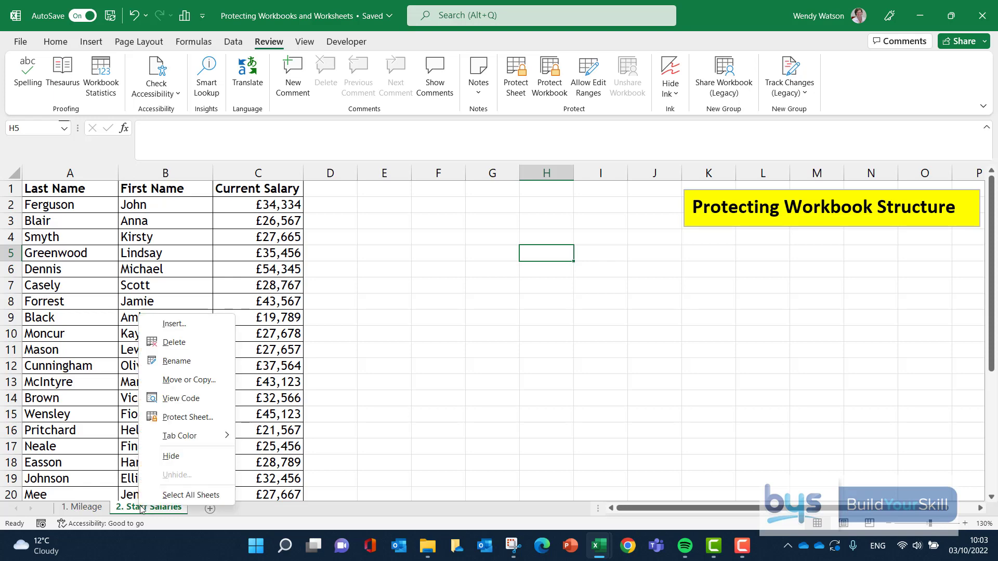
{"action": "left_click", "coordinate": [165, 458]}
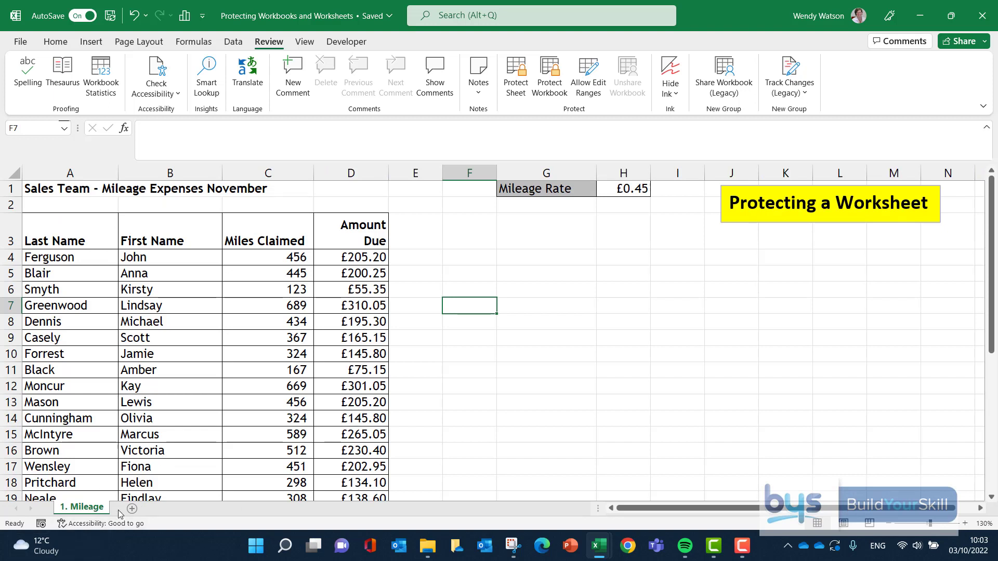
{"action": "right_click", "coordinate": [97, 508]}
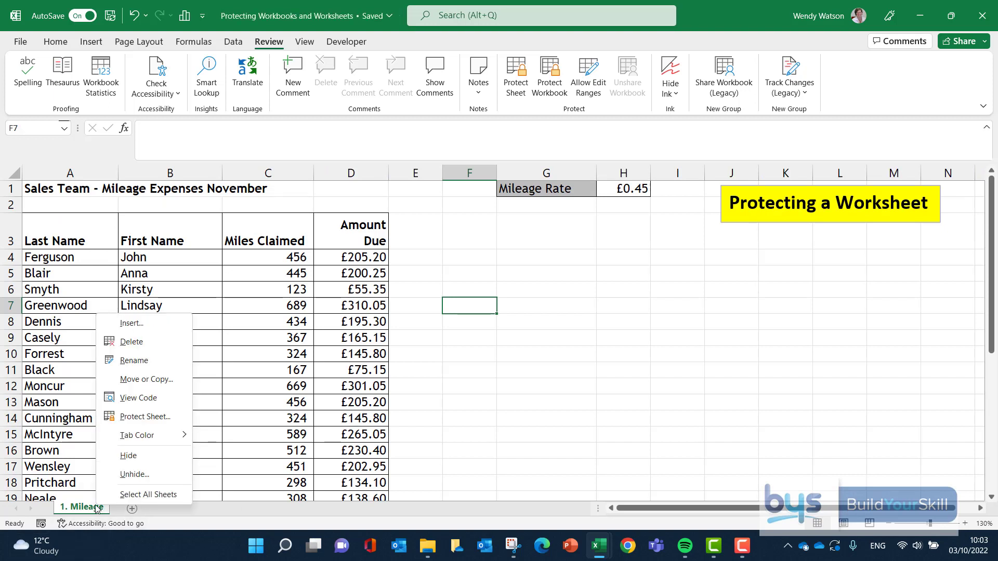
{"action": "left_click", "coordinate": [134, 475]}
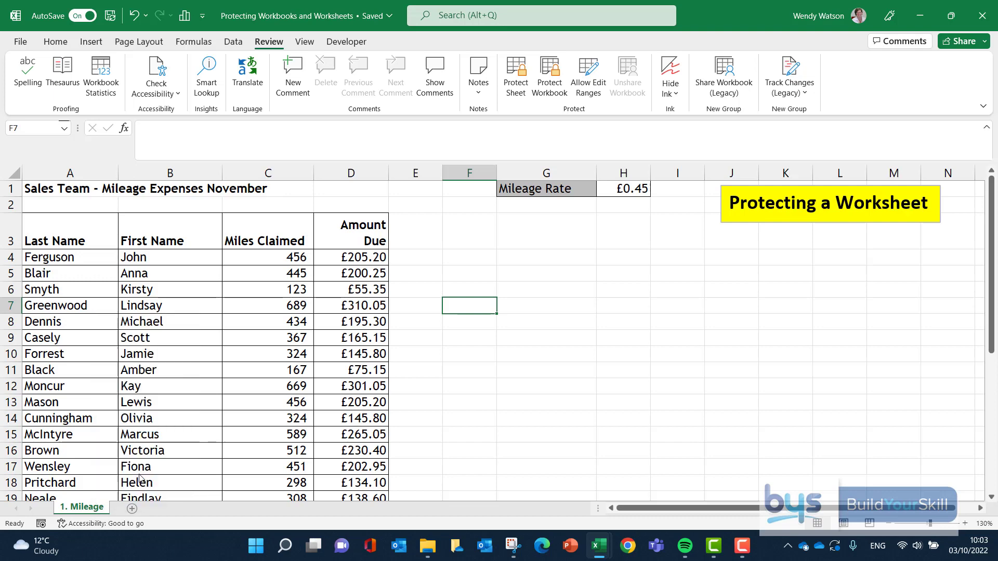
{"action": "left_click", "coordinate": [159, 513]}
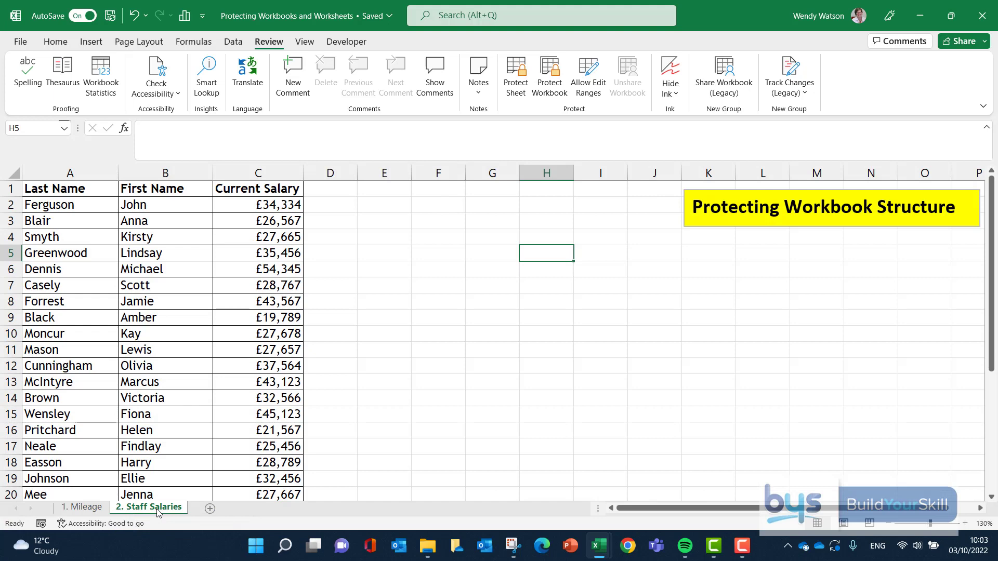
Step: Hide the 2. Staff Salaries worksheet and protect the workbook structure with a password, re-entering the password to confirm
{"action": "right_click", "coordinate": [174, 512]}
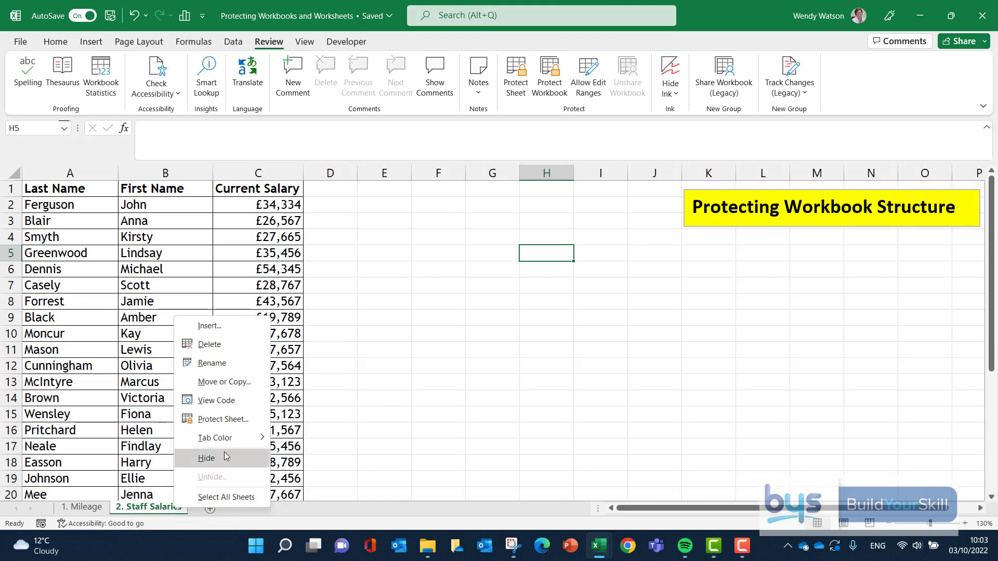
{"action": "left_click", "coordinate": [207, 458]}
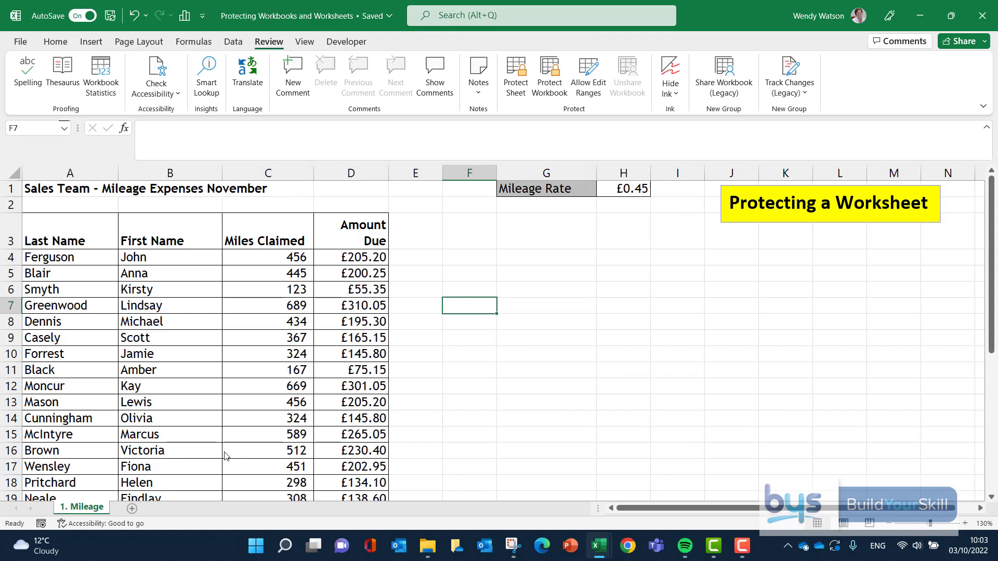
{"action": "left_click", "coordinate": [550, 70]}
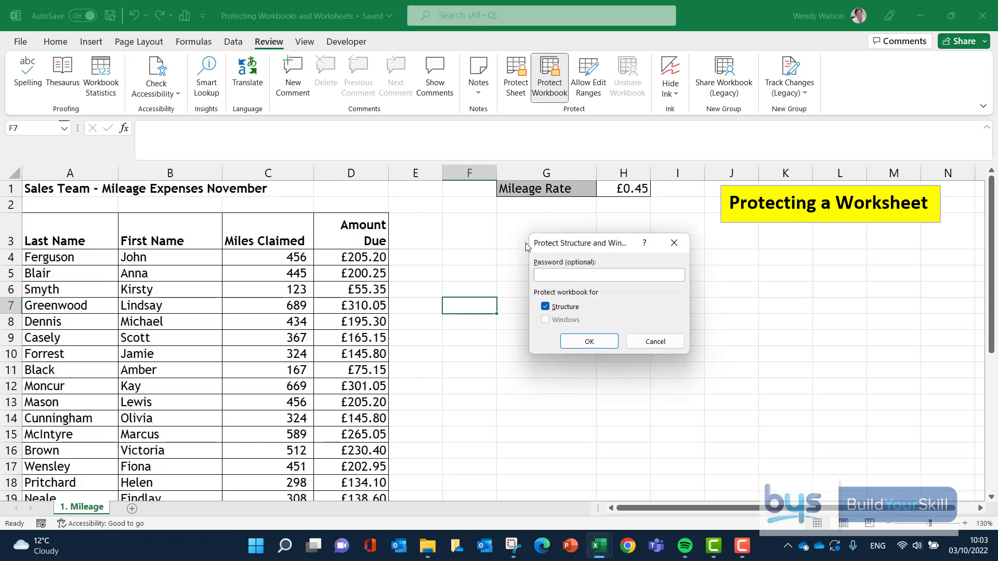
{"action": "left_click", "coordinate": [588, 341]}
{"action": "type", "text": "*****"}
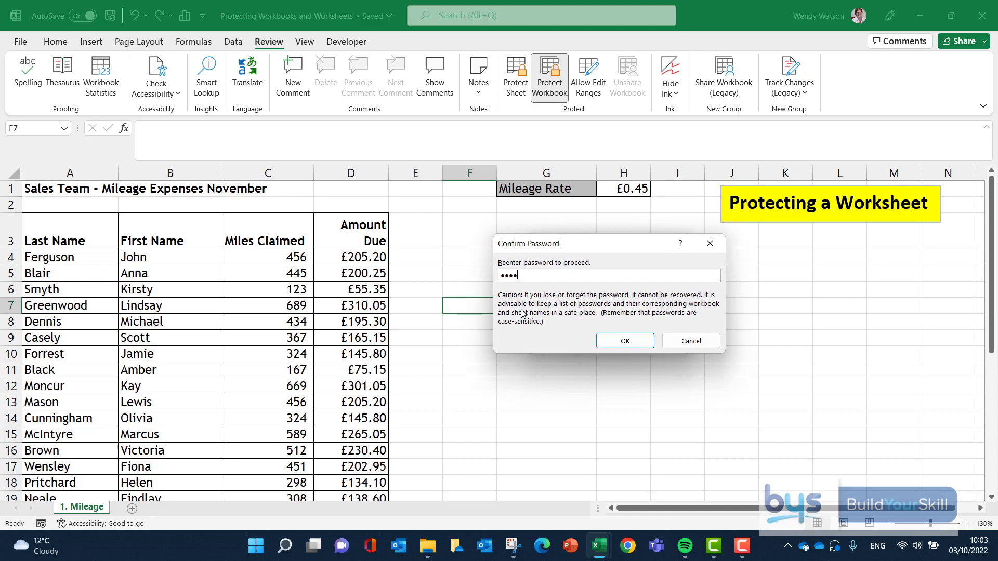
{"action": "left_click", "coordinate": [616, 341]}
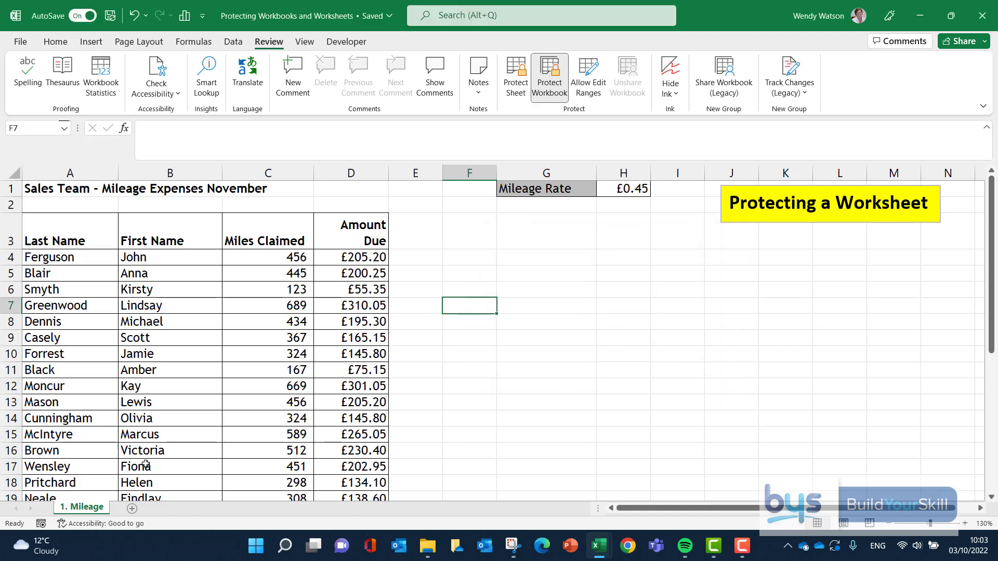
Step: Check which sheet commands, including Unhide, are available for the 1. Mileage worksheet under workbook protection
{"action": "left_click", "coordinate": [216, 353]}
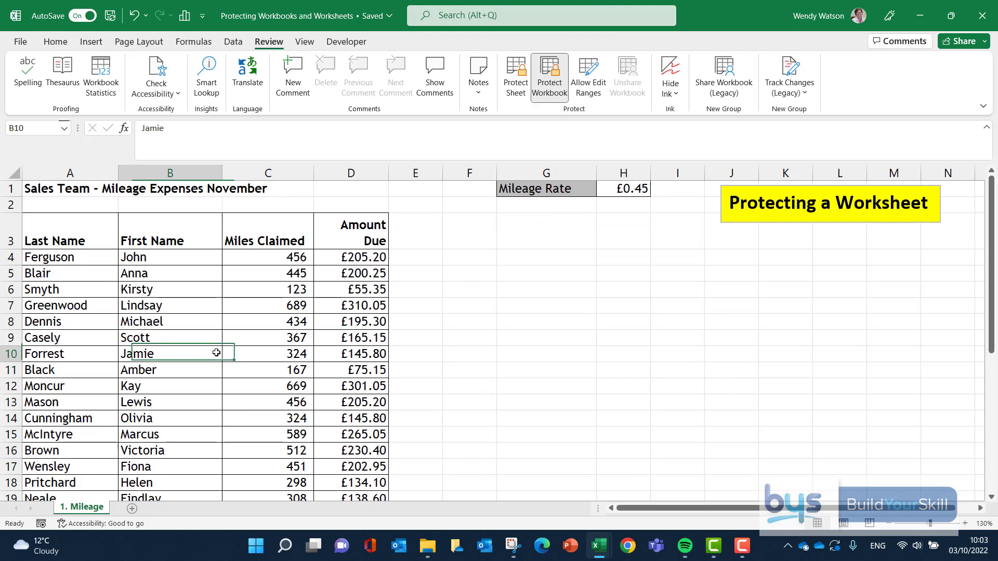
{"action": "right_click", "coordinate": [100, 510]}
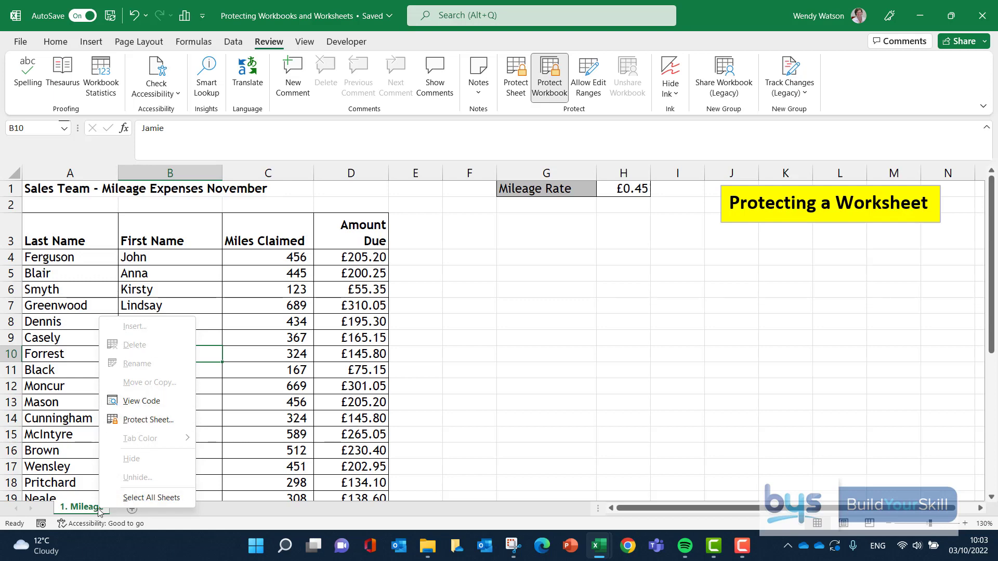
{"action": "left_click", "coordinate": [501, 422]}
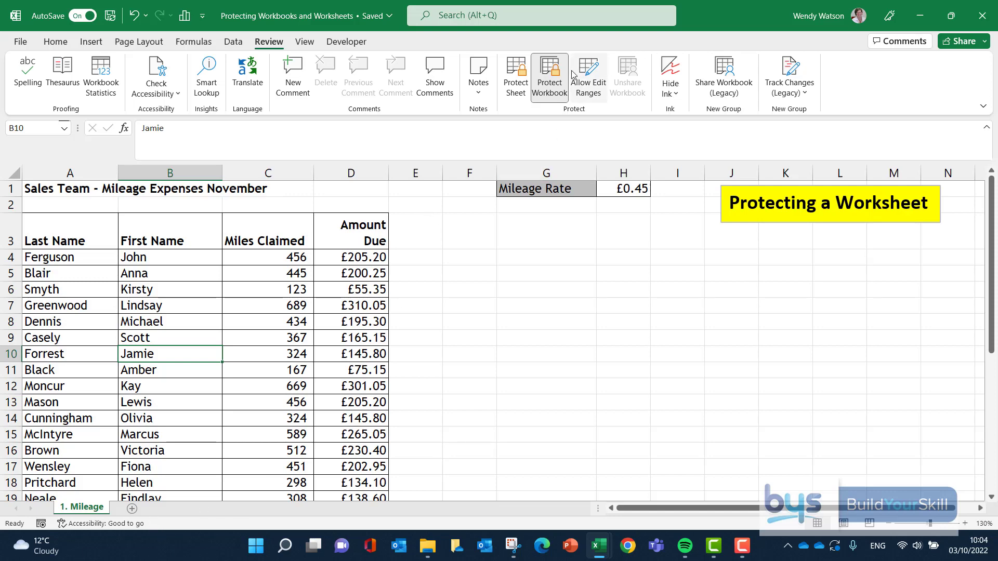
Step: Unprotect the workbook structure by entering the workbook password
{"action": "left_click", "coordinate": [549, 78]}
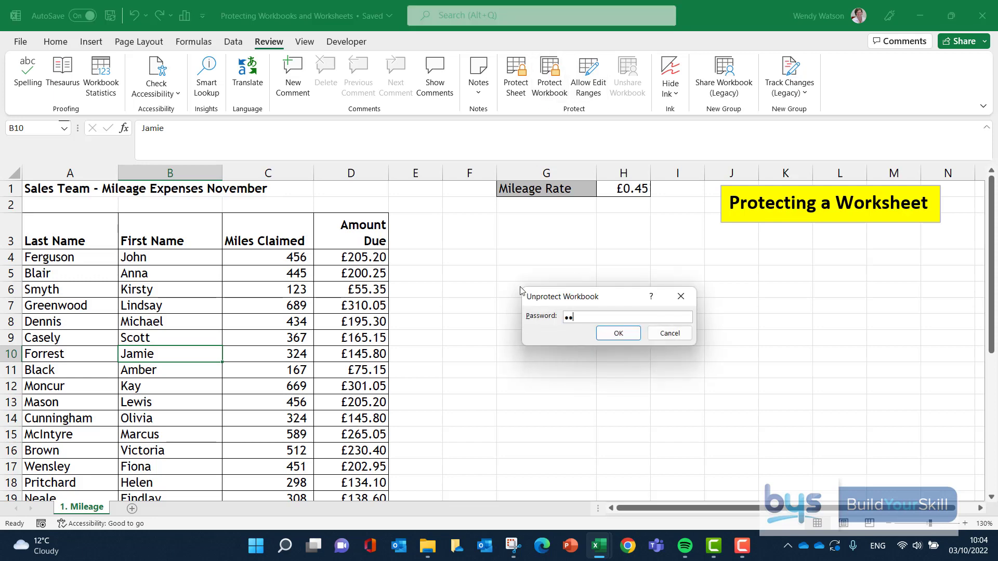
{"action": "type", "text": "••••"}
{"action": "left_click", "coordinate": [623, 338]}
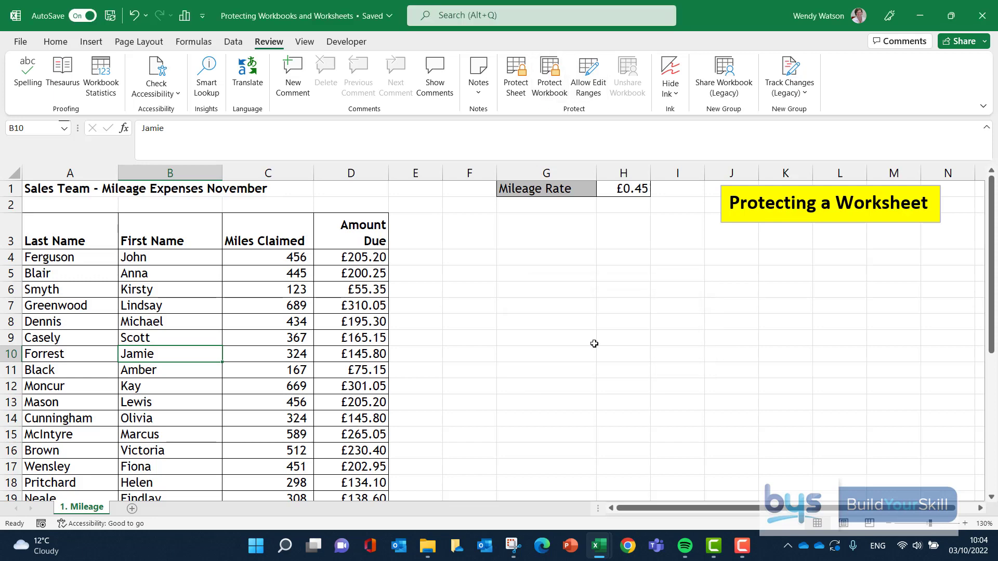
Step: Unhide the 2. Staff Salaries worksheet
{"action": "right_click", "coordinate": [88, 507]}
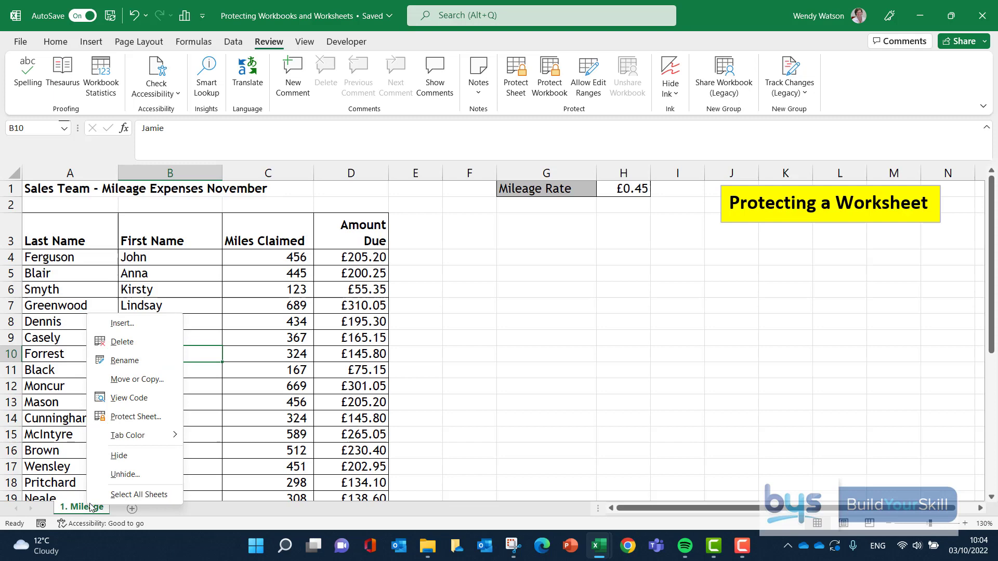
{"action": "left_click", "coordinate": [123, 475]}
{"action": "left_click", "coordinate": [143, 515]}
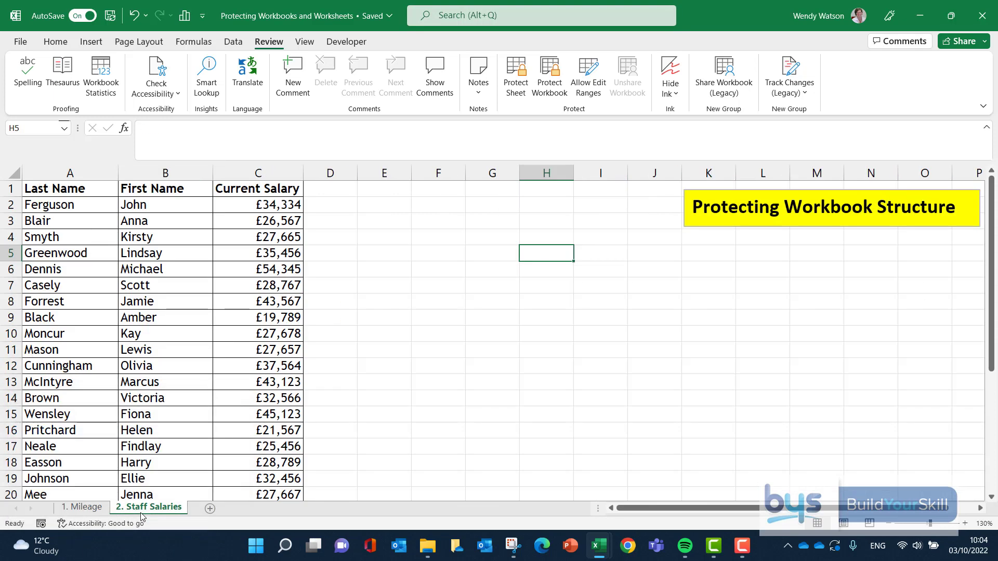